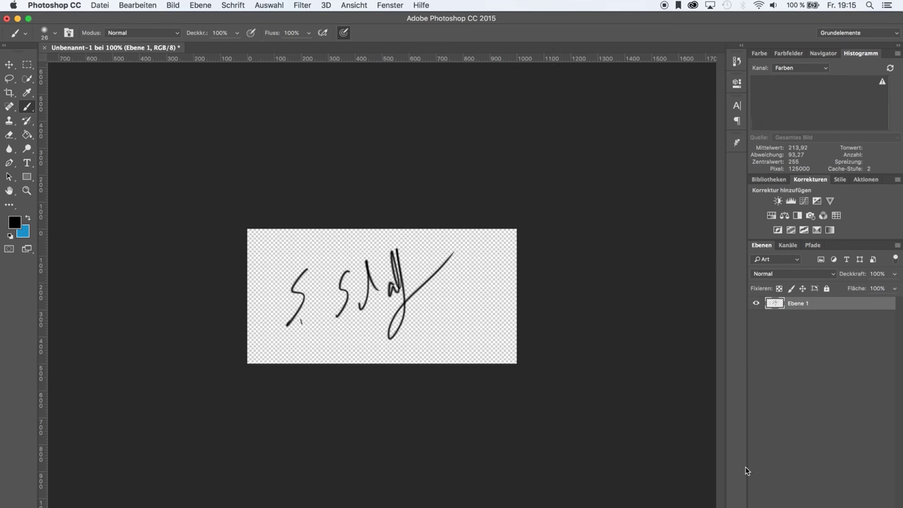
Open the fx layer effects list for the signature layer Ebene 1.
{"action": "left_click", "coordinate": [784, 497]}
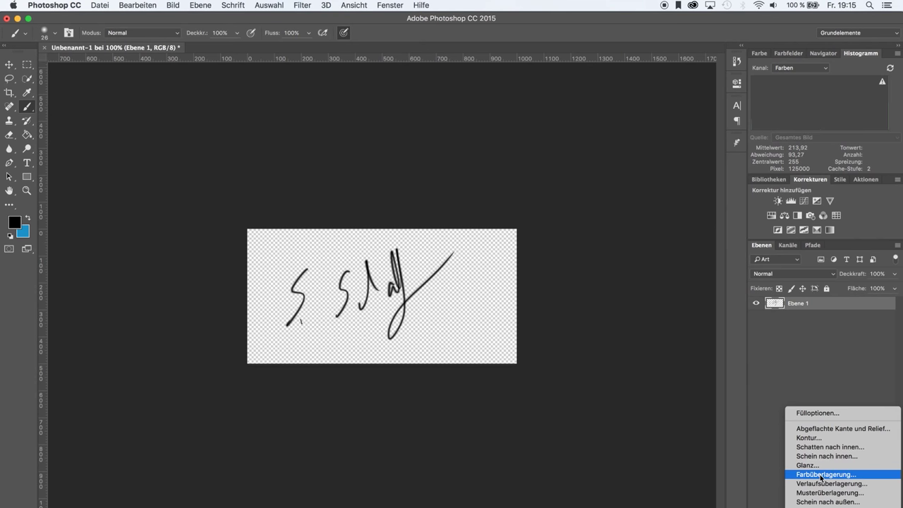
Apply a white (RGB 255) Farbüberlagerung to Ebene 1 so the signature strokes turn white.
{"action": "key", "text": "Escape"}
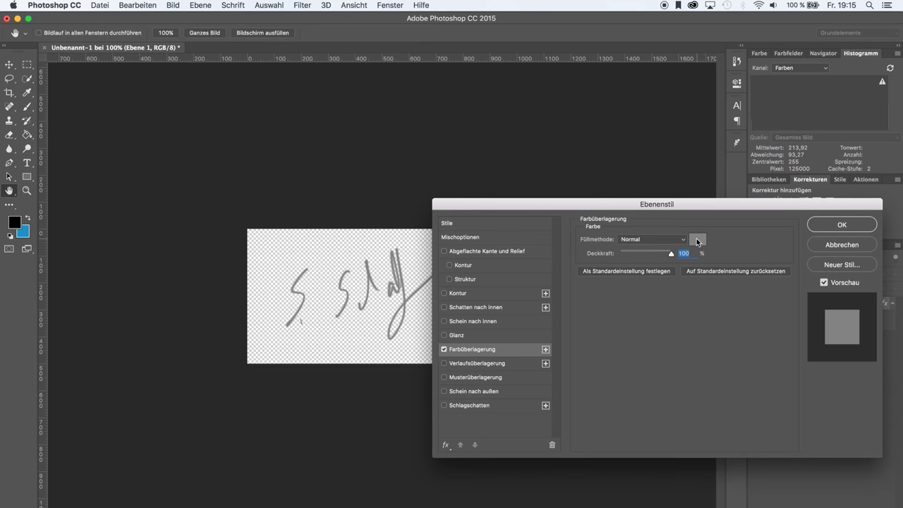
{"action": "left_click", "coordinate": [697, 239]}
{"action": "left_click_drag", "start_coordinate": [388, 359], "coordinate": [369, 334]}
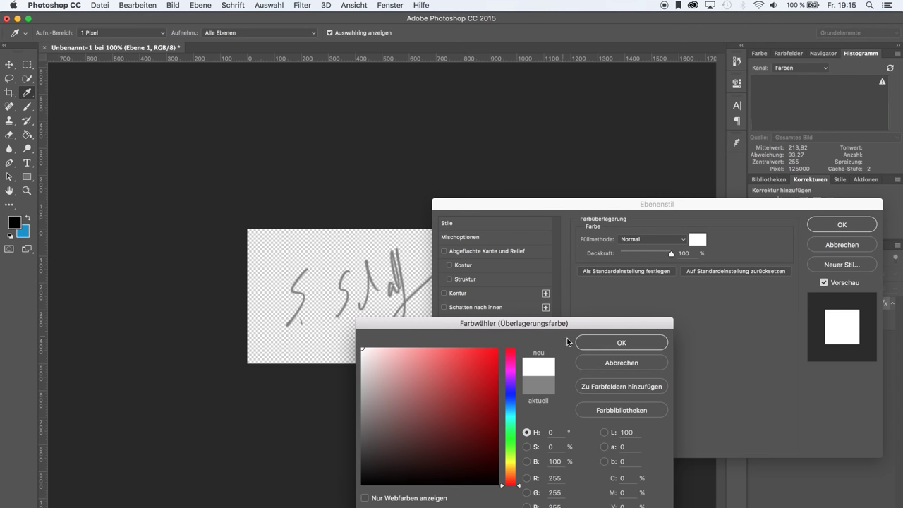
{"action": "left_click", "coordinate": [591, 345]}
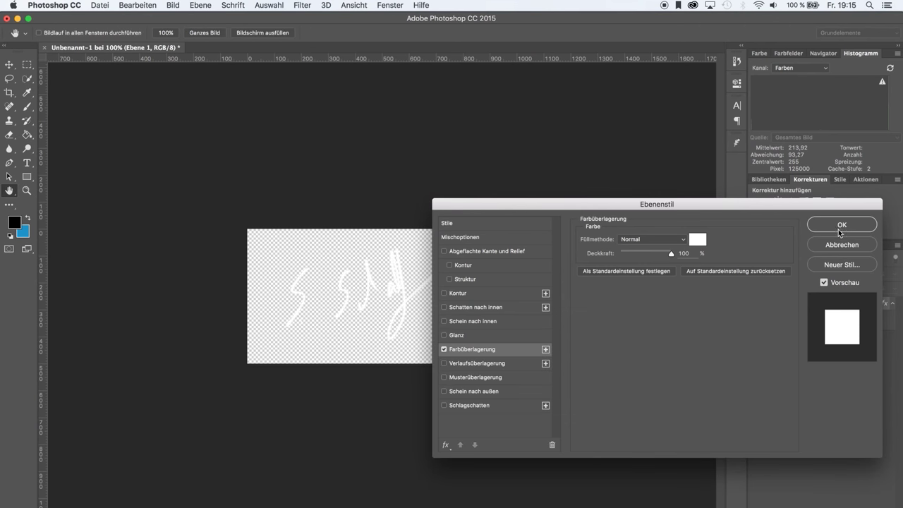
{"action": "left_click", "coordinate": [839, 228]}
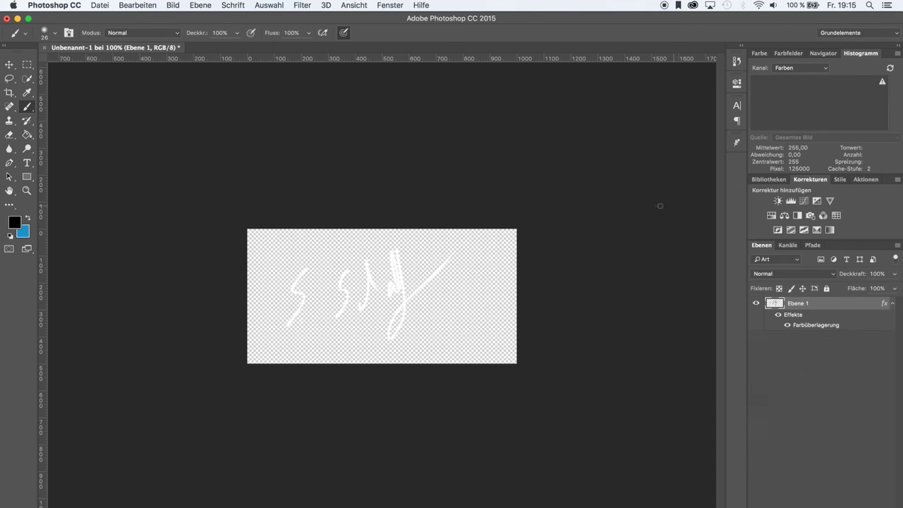
Save the signature via Für Web speichern as a transparent PNG-24 named 'Unterschrift' on the desktop.
{"action": "left_click", "coordinate": [100, 4]}
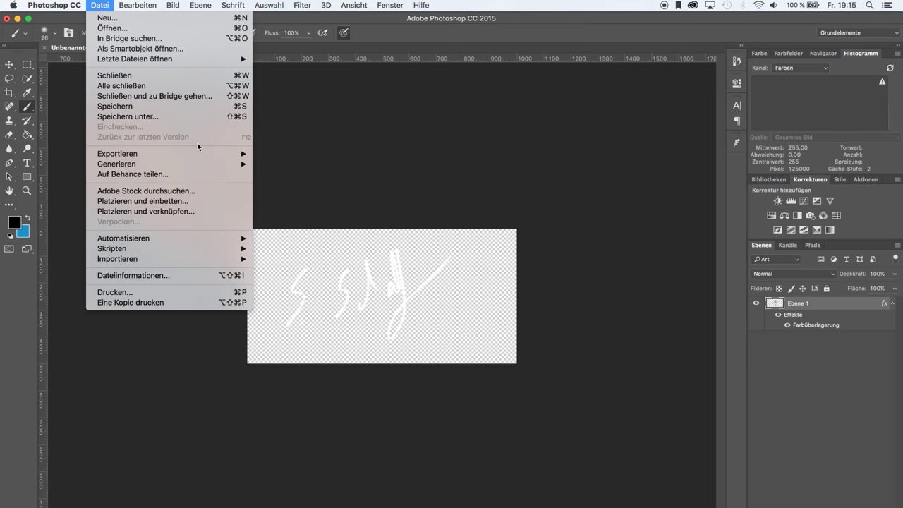
{"action": "mouse_move", "coordinate": [118, 153]}
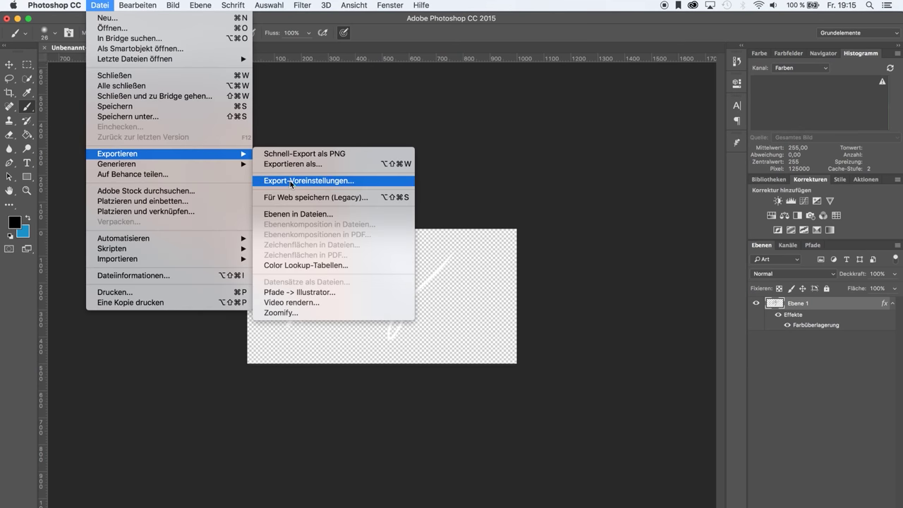
{"action": "left_click", "coordinate": [290, 198]}
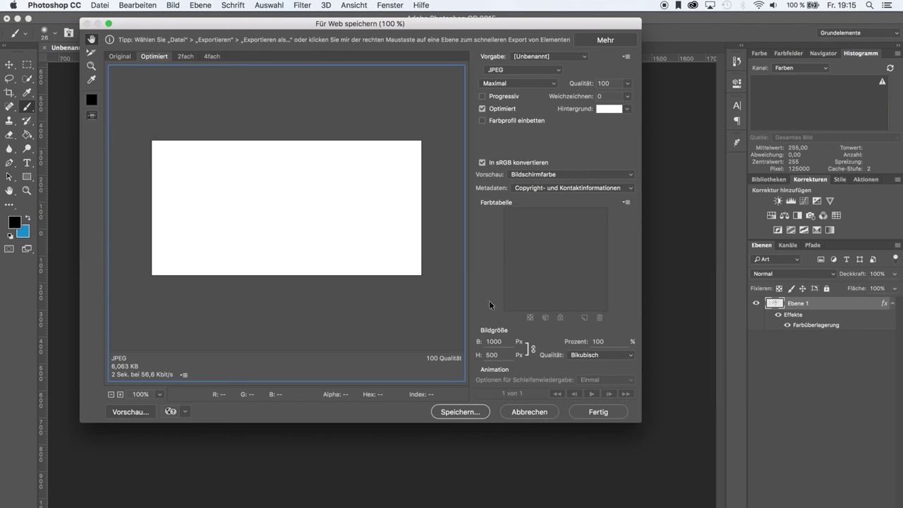
{"action": "left_click", "coordinate": [517, 70]}
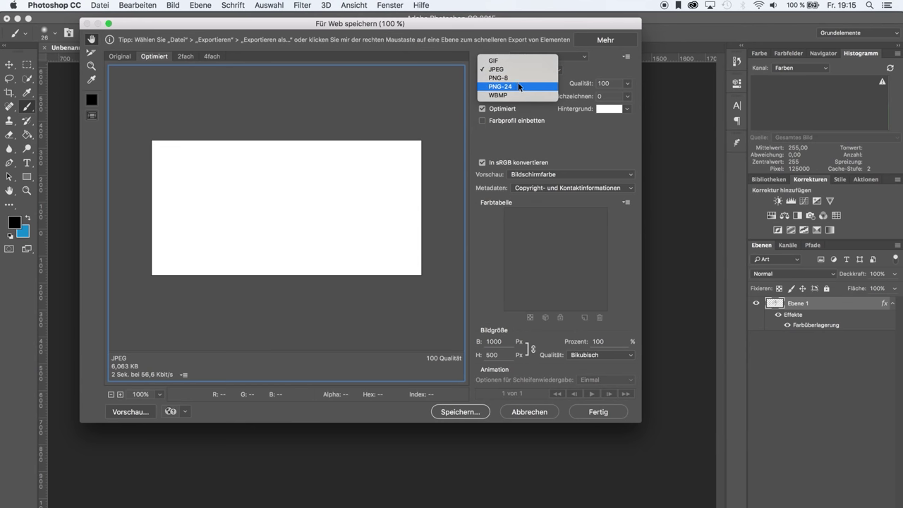
{"action": "key", "text": "Escape"}
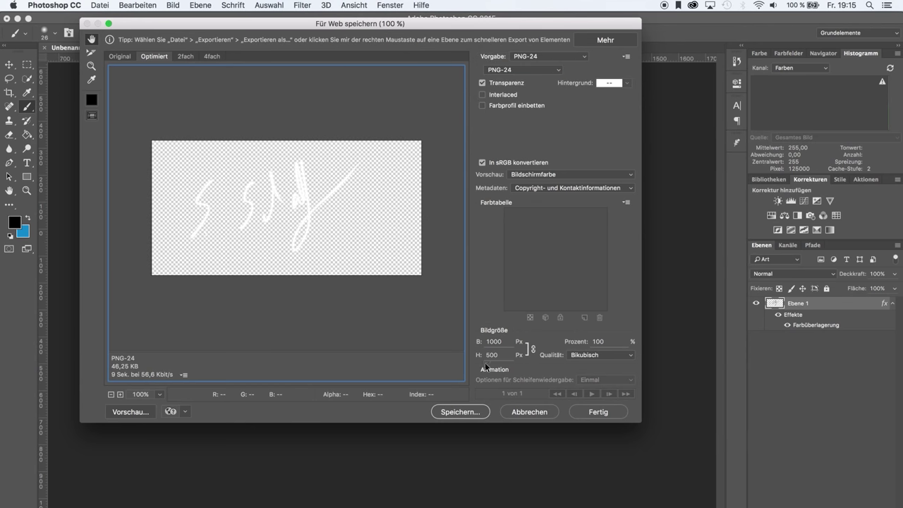
{"action": "left_click", "coordinate": [457, 413]}
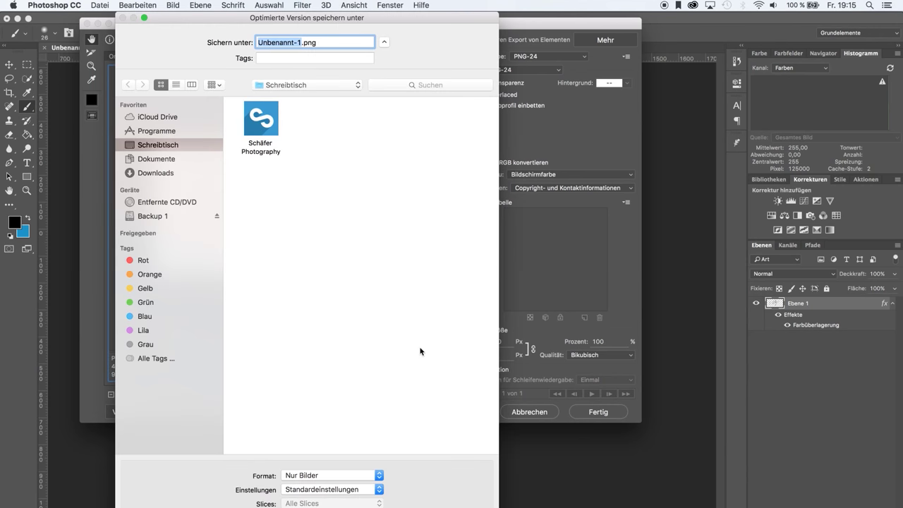
{"action": "type", "text": "Unterschrift"}
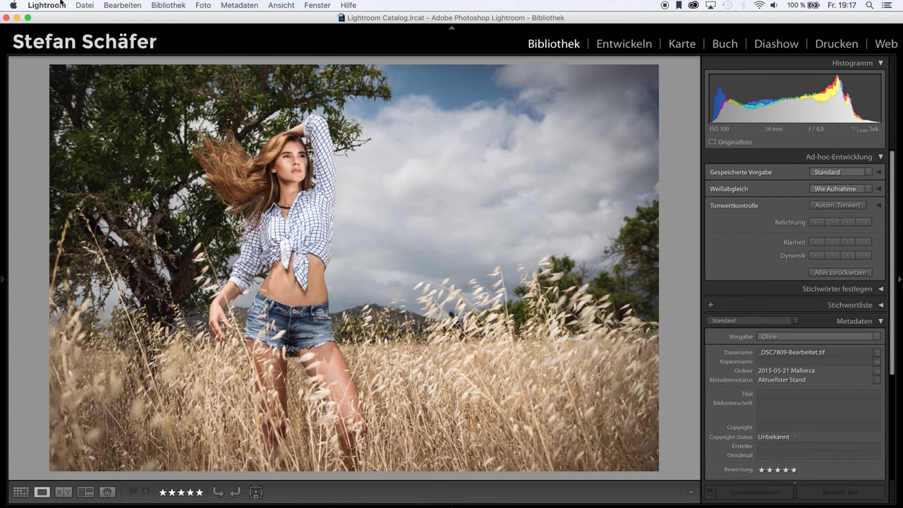
Make the watermark a Grafik-style watermark using the image Unterschrift.png.
{"action": "left_click", "coordinate": [47, 5]}
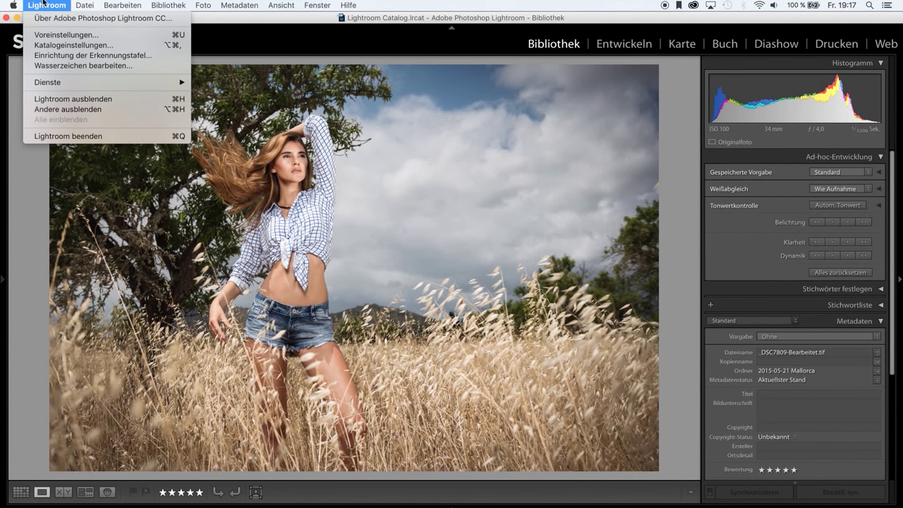
{"action": "left_click", "coordinate": [77, 66]}
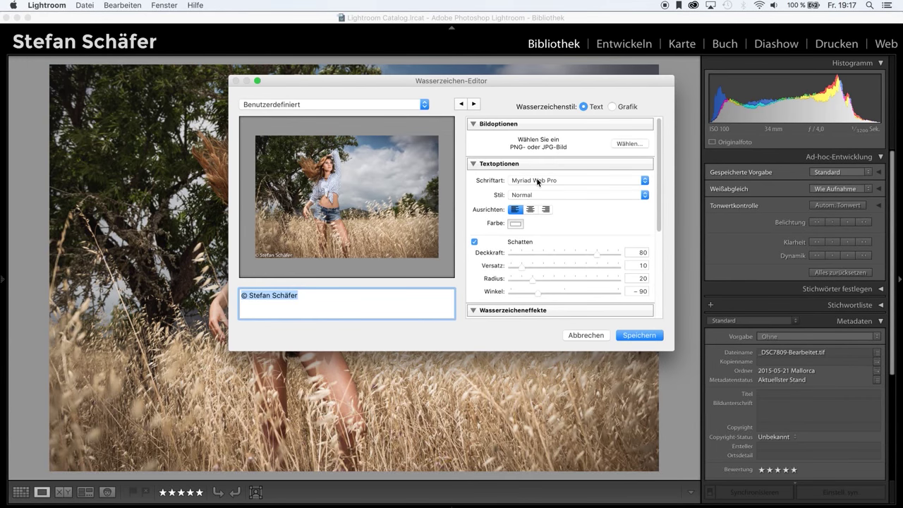
{"action": "left_click", "coordinate": [613, 105]}
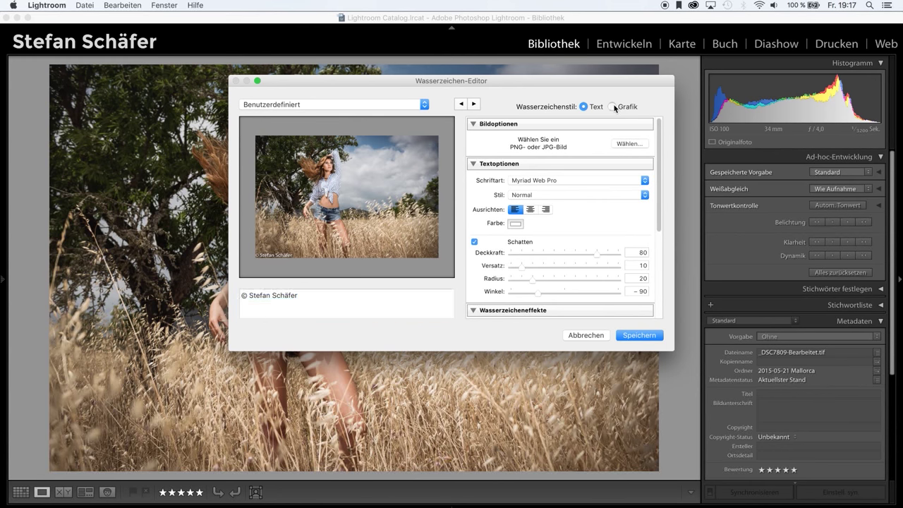
{"action": "left_click", "coordinate": [626, 144]}
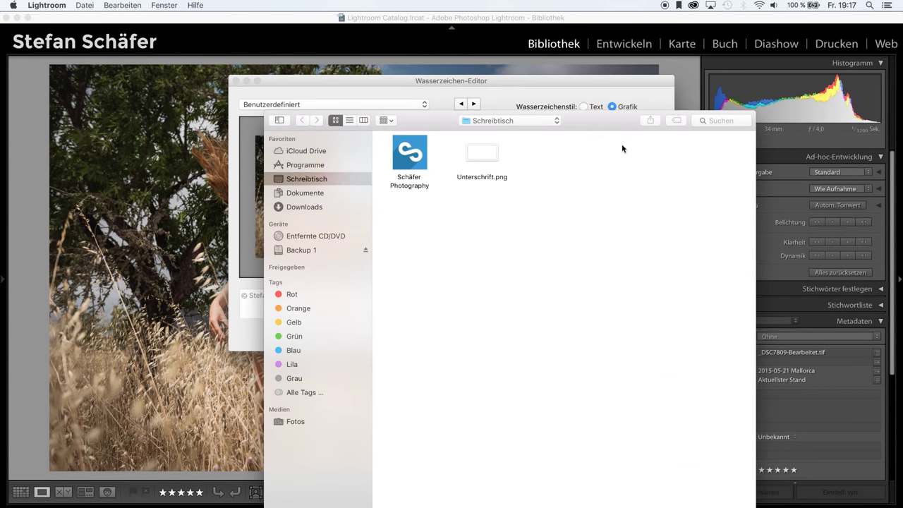
{"action": "double_click", "coordinate": [481, 154]}
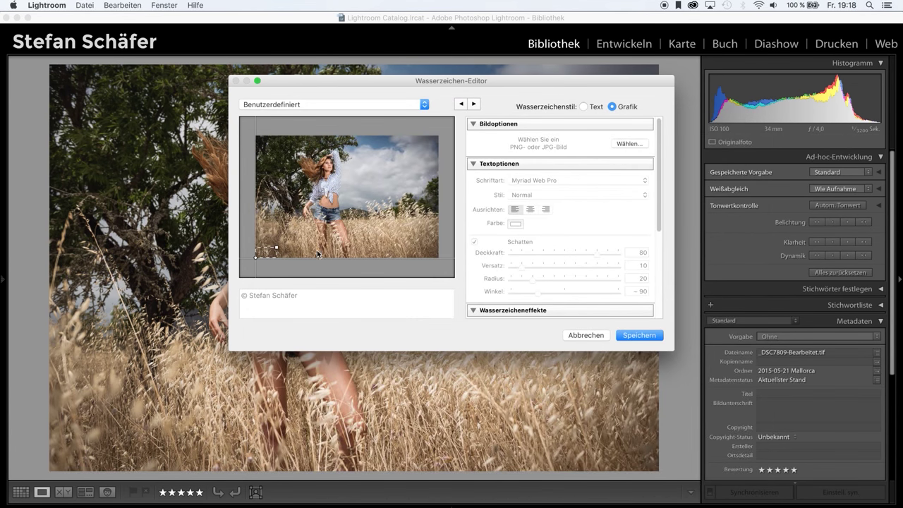
{"action": "scroll", "coordinate": [535, 235], "scroll_direction": "down", "scroll_amount": 5}
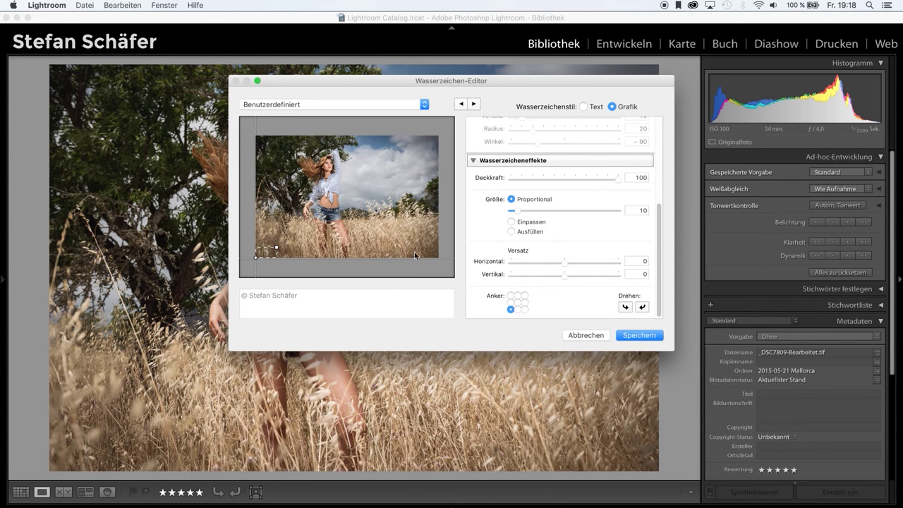
Anchor the watermark bottom-right, size it proportionally at 25, and set both offsets to 2.
{"action": "left_click", "coordinate": [525, 310]}
{"action": "left_click", "coordinate": [512, 201]}
{"action": "left_click_drag", "start_coordinate": [516, 213], "coordinate": [527, 214]}
{"action": "left_click_drag", "start_coordinate": [525, 213], "coordinate": [529, 213]}
{"action": "left_click_drag", "start_coordinate": [566, 263], "coordinate": [580, 263]}
{"action": "left_click_drag", "start_coordinate": [580, 264], "coordinate": [578, 277]}
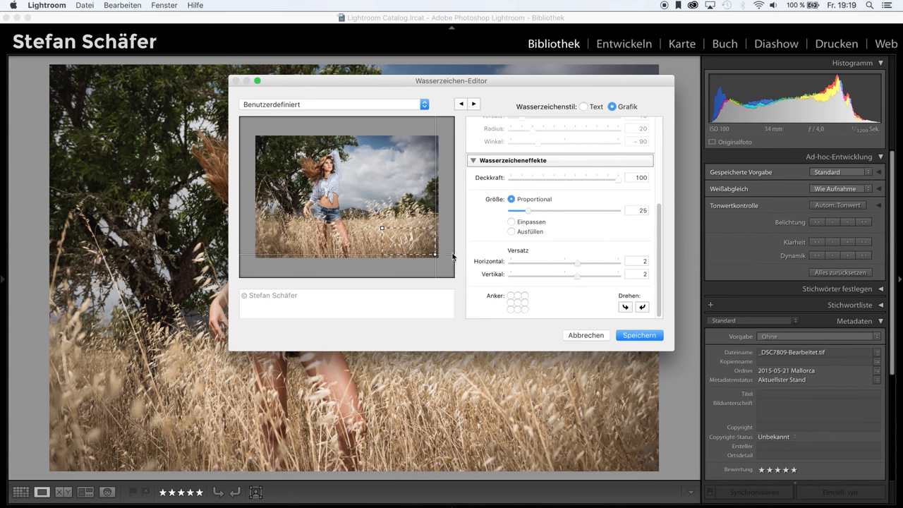
{"action": "scroll", "coordinate": [605, 244], "scroll_direction": "up", "scroll_amount": 5}
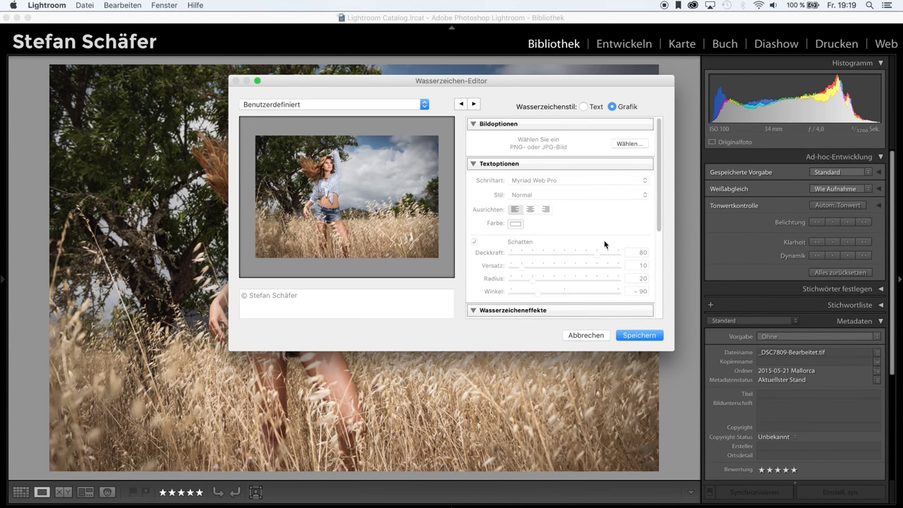
Save the graphic watermark as a new preset named 'Unterschrift'.
{"action": "left_click", "coordinate": [629, 337]}
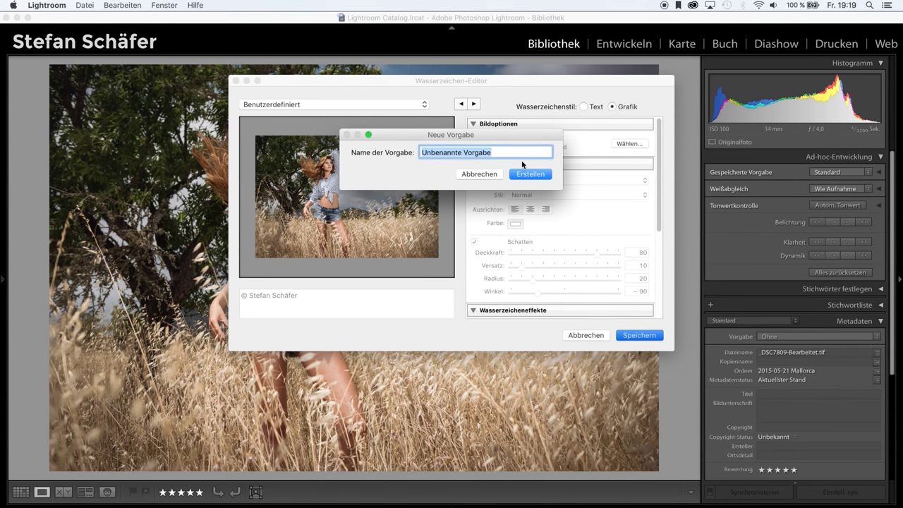
{"action": "type", "text": "Unterschr"}
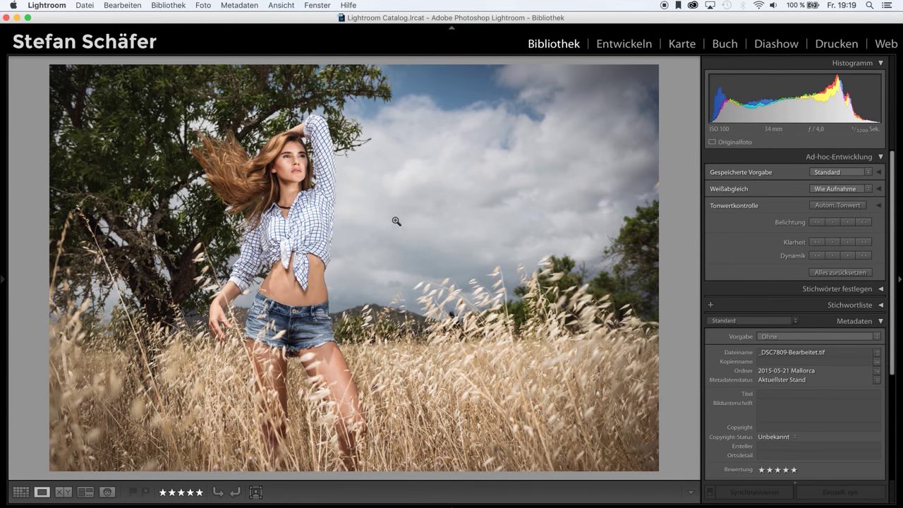
{"action": "right_click", "coordinate": [395, 220]}
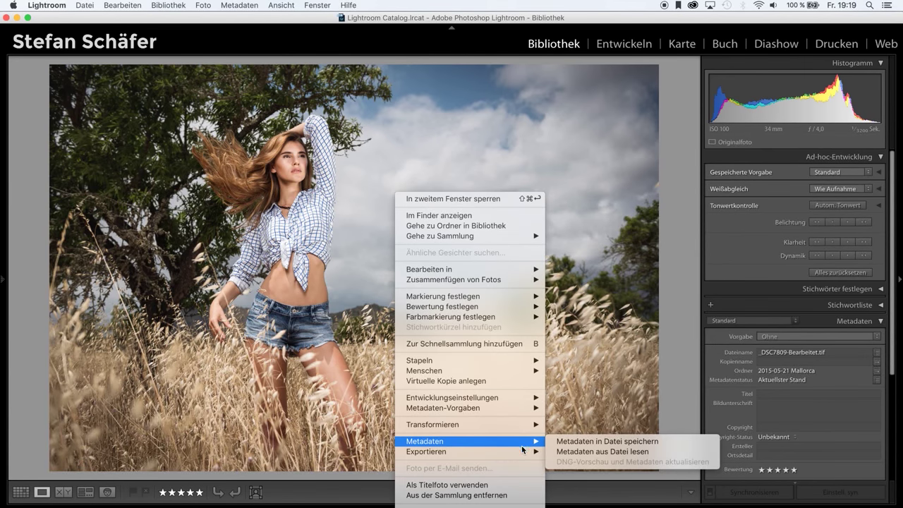
{"action": "mouse_move", "coordinate": [470, 451]}
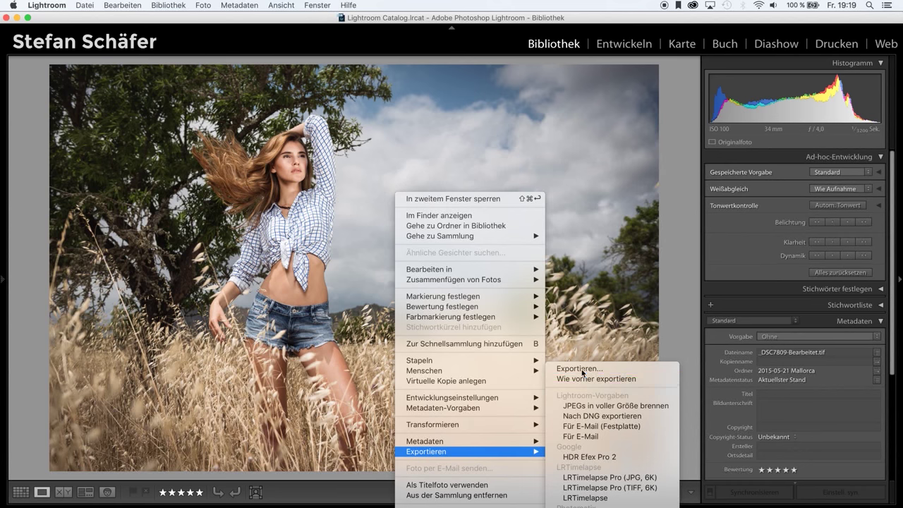
In the export settings, turn off the subfolder and set the long edge to 1500 pixels.
{"action": "left_click", "coordinate": [582, 369]}
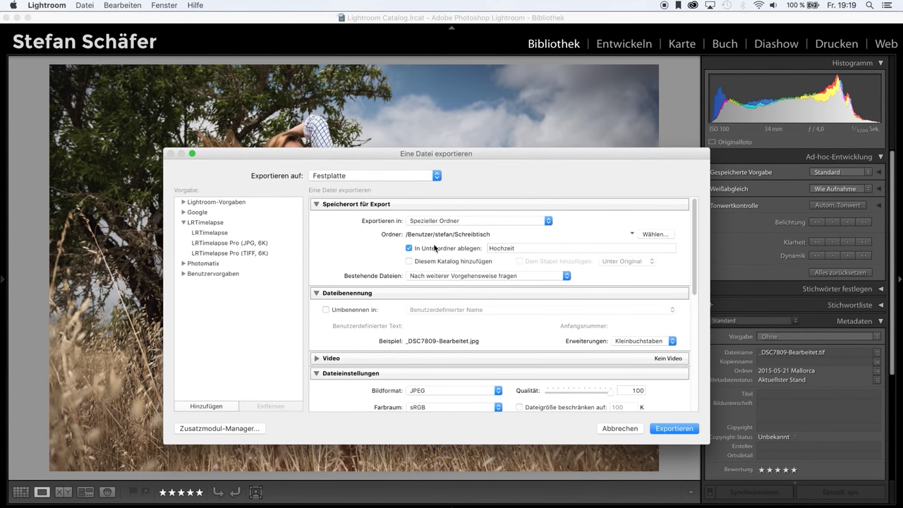
{"action": "left_click", "coordinate": [425, 248]}
{"action": "scroll", "coordinate": [474, 273], "scroll_direction": "down", "scroll_amount": 1}
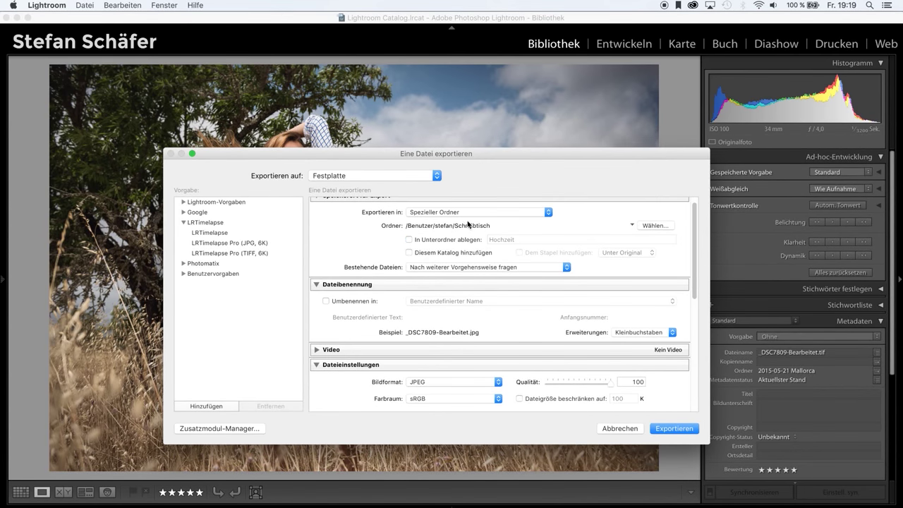
{"action": "scroll", "coordinate": [432, 274], "scroll_direction": "down", "scroll_amount": 3}
{"action": "scroll", "coordinate": [431, 273], "scroll_direction": "down", "scroll_amount": 3}
{"action": "scroll", "coordinate": [427, 270], "scroll_direction": "down", "scroll_amount": 3}
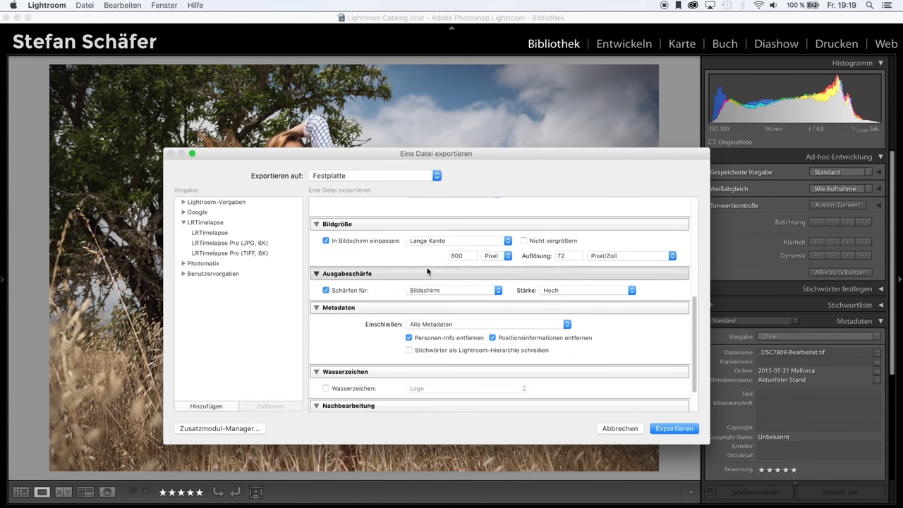
{"action": "left_click", "coordinate": [465, 256]}
{"action": "type", "text": "1500"}
{"action": "scroll", "coordinate": [472, 274], "scroll_direction": "down", "scroll_amount": 2}
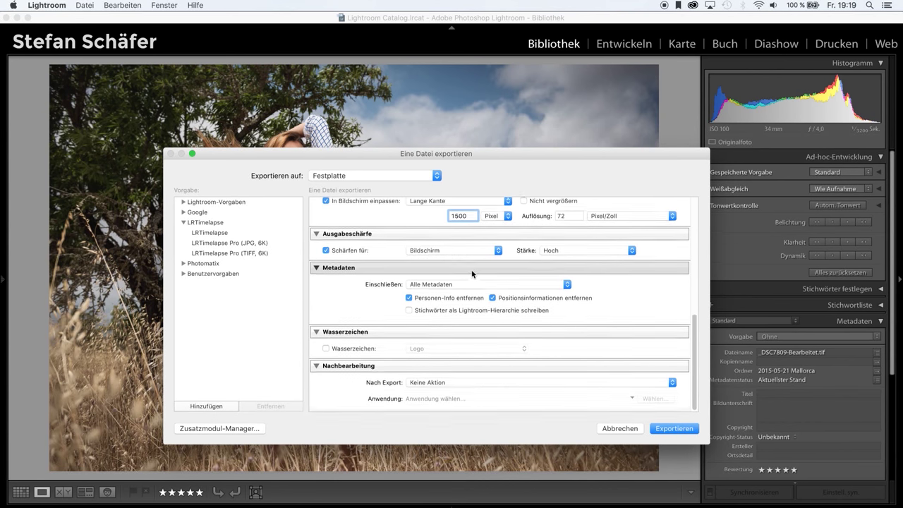
Enable the Unterschrift watermark and export the photo.
{"action": "left_click", "coordinate": [326, 350]}
{"action": "left_click", "coordinate": [462, 353]}
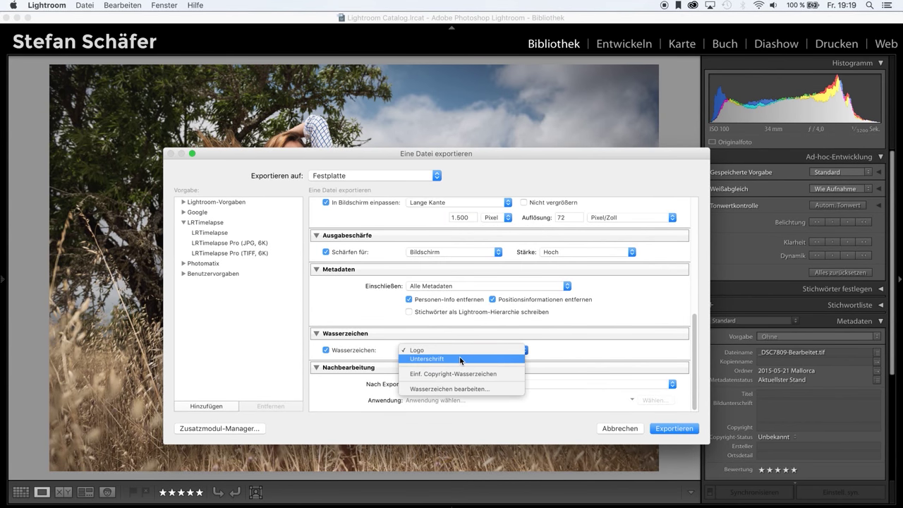
{"action": "left_click", "coordinate": [460, 360]}
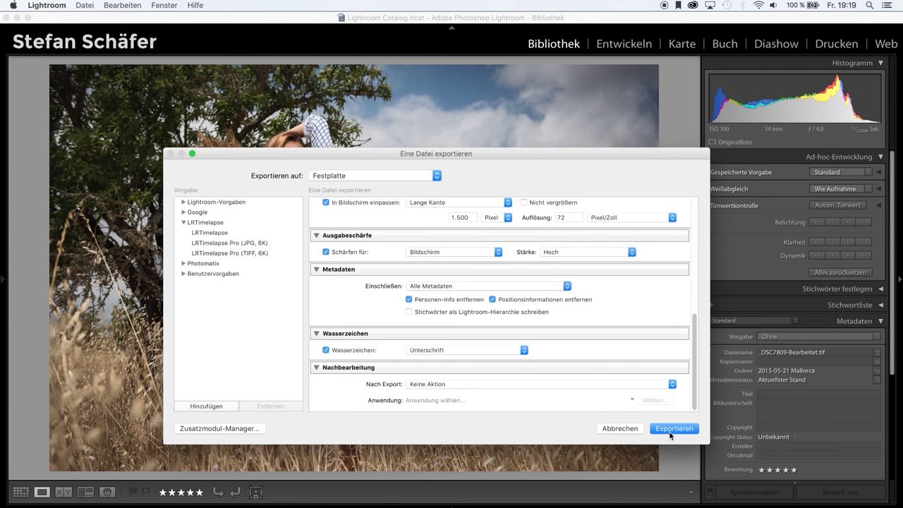
{"action": "left_click", "coordinate": [669, 430]}
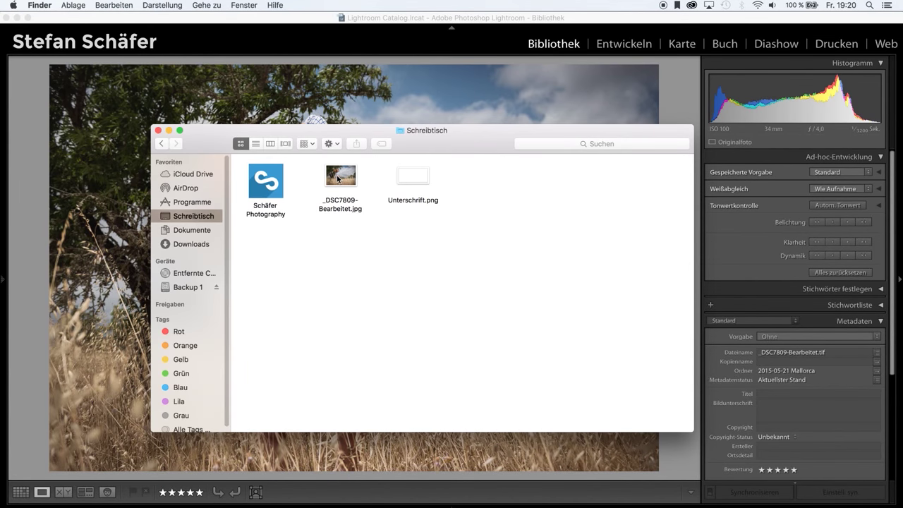
Open the exported JPEG from the desktop to check the watermark, then close it.
{"action": "left_click", "coordinate": [338, 179]}
{"action": "double_click", "coordinate": [338, 180]}
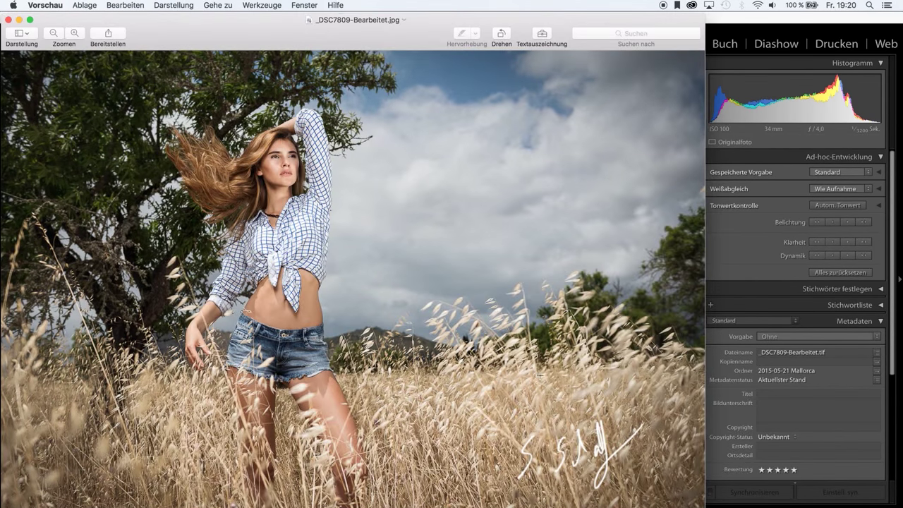
{"action": "key", "text": "super+w"}
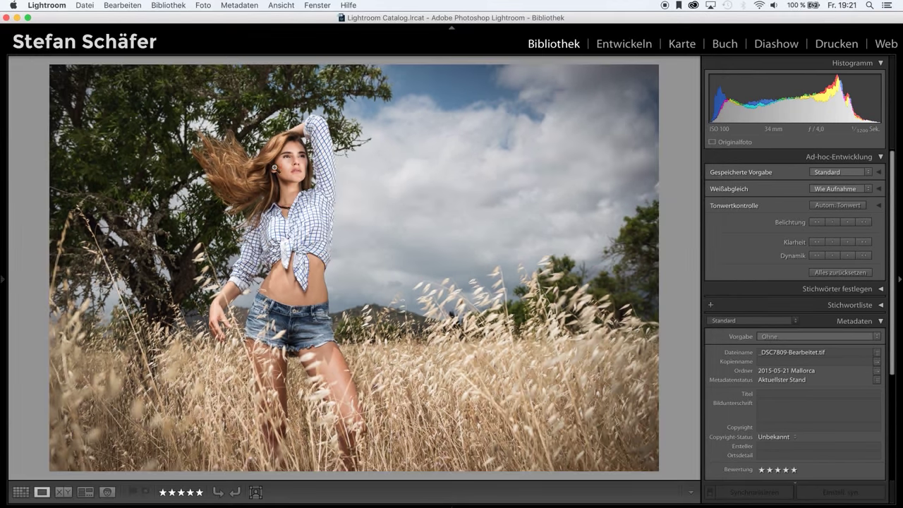
Delete the © symbol from the text watermark, keeping the Normal font style.
{"action": "left_click", "coordinate": [55, 4]}
{"action": "left_click", "coordinate": [77, 67]}
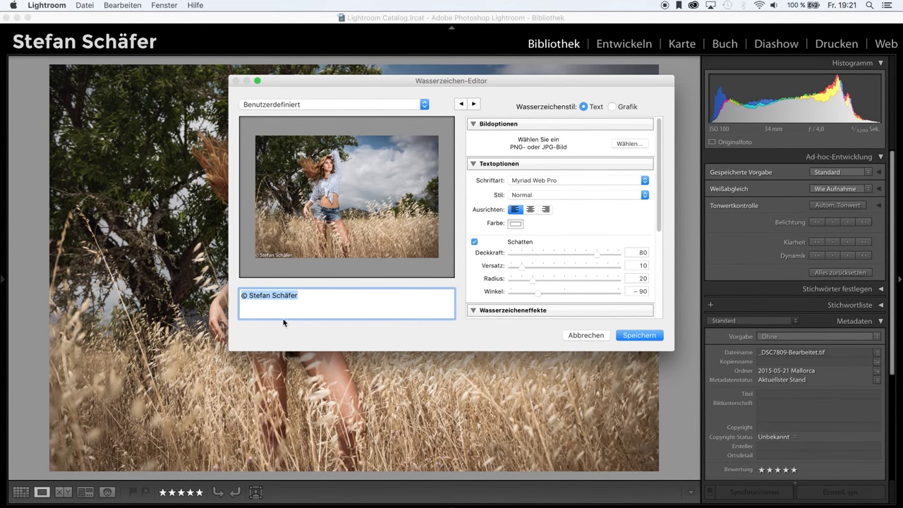
{"action": "left_click", "coordinate": [245, 295]}
{"action": "key", "text": "BackSpace"}
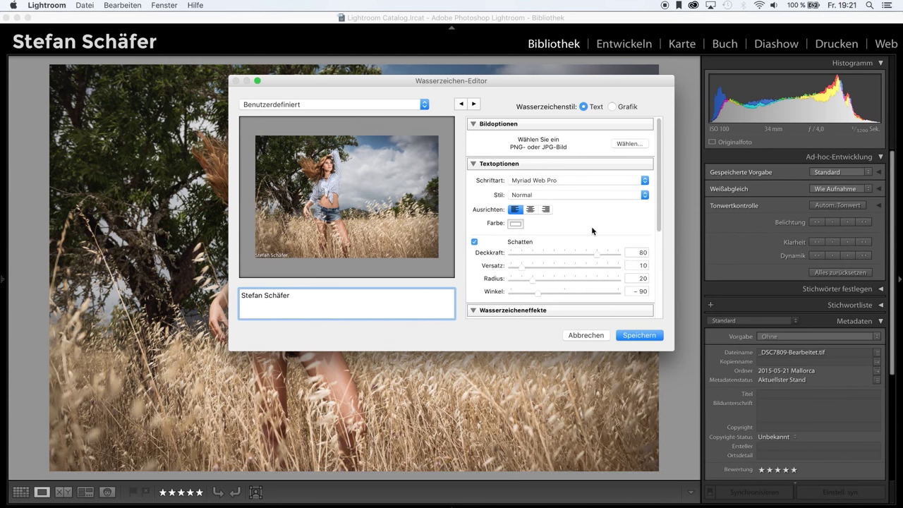
{"action": "left_click", "coordinate": [557, 195]}
{"action": "left_click", "coordinate": [557, 191]}
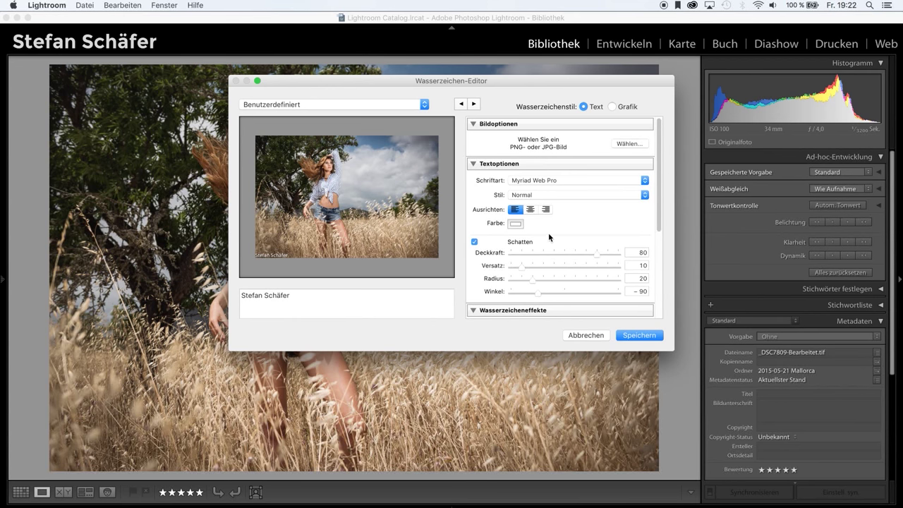
Anchor the text watermark bottom-right with horizontal and vertical offsets of 2.
{"action": "scroll", "coordinate": [523, 270], "scroll_direction": "down", "scroll_amount": 3}
{"action": "scroll", "coordinate": [523, 271], "scroll_direction": "down", "scroll_amount": 2}
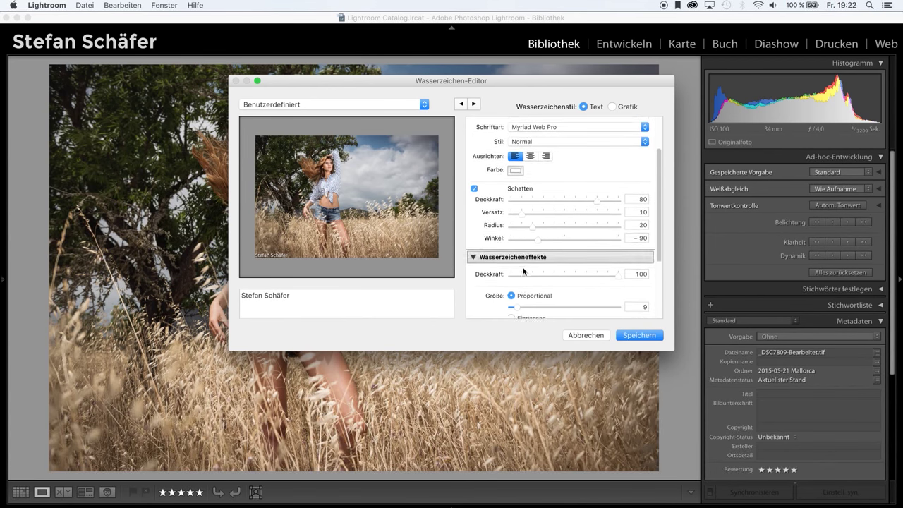
{"action": "scroll", "coordinate": [523, 271], "scroll_direction": "down", "scroll_amount": 5}
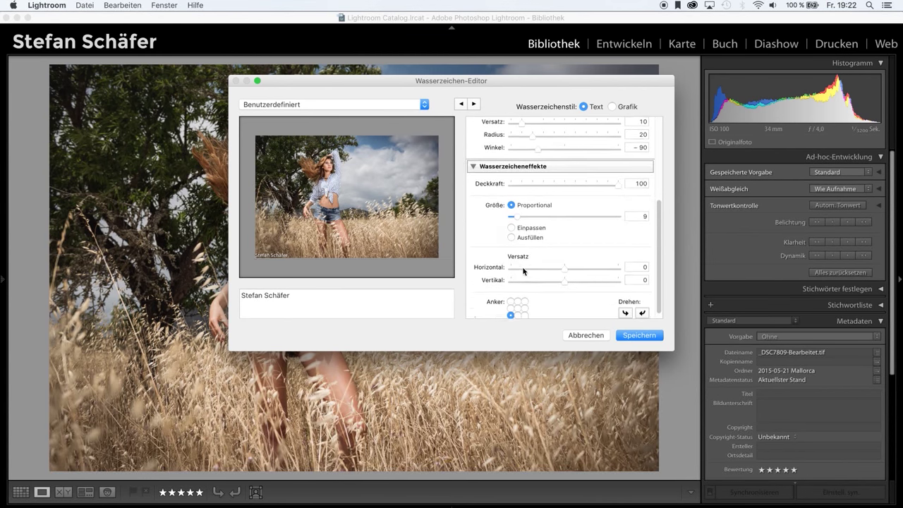
{"action": "left_click", "coordinate": [524, 309]}
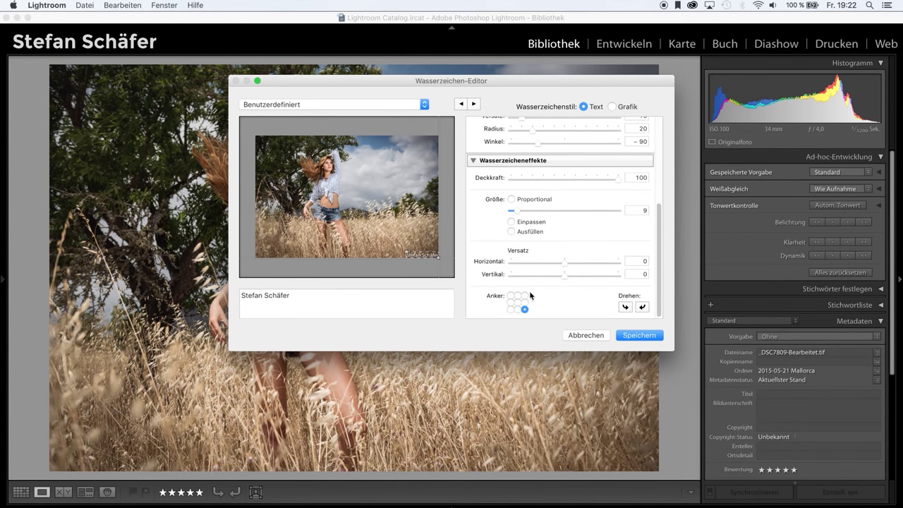
{"action": "mouse_move", "coordinate": [562, 267]}
{"action": "left_mouse_down"}
{"action": "mouse_move", "coordinate": [576, 265]}
{"action": "mouse_move", "coordinate": [573, 276]}
{"action": "left_mouse_up"}
Cancel the Wasserzeichen-Editor, discarding the text watermark edits.
{"action": "left_click", "coordinate": [587, 336]}
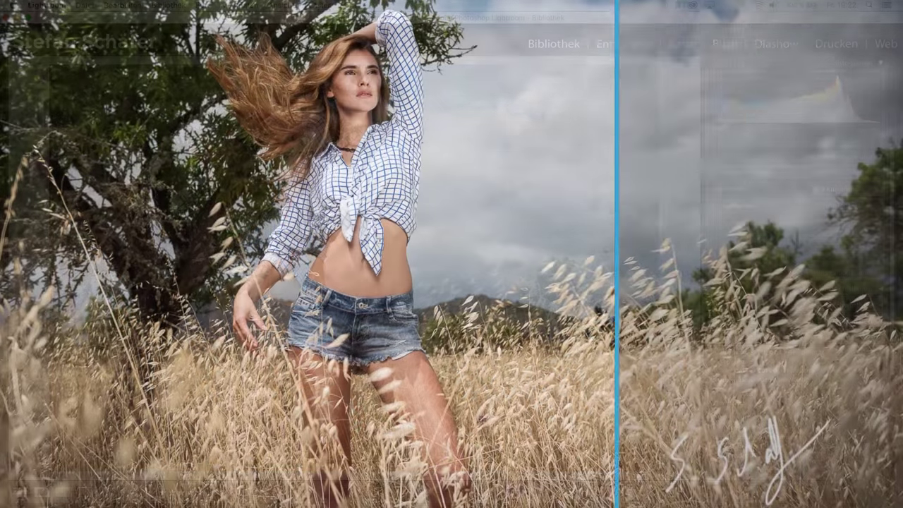